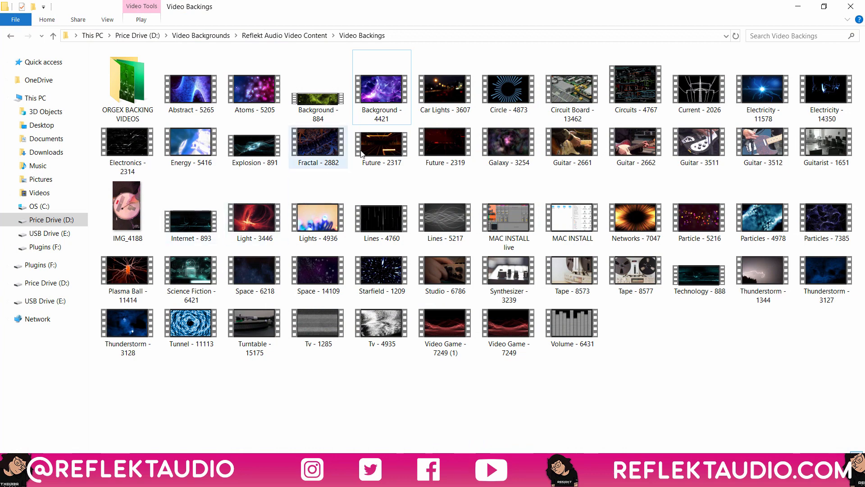
drag(798, 392, 178, 64)
click(676, 341)
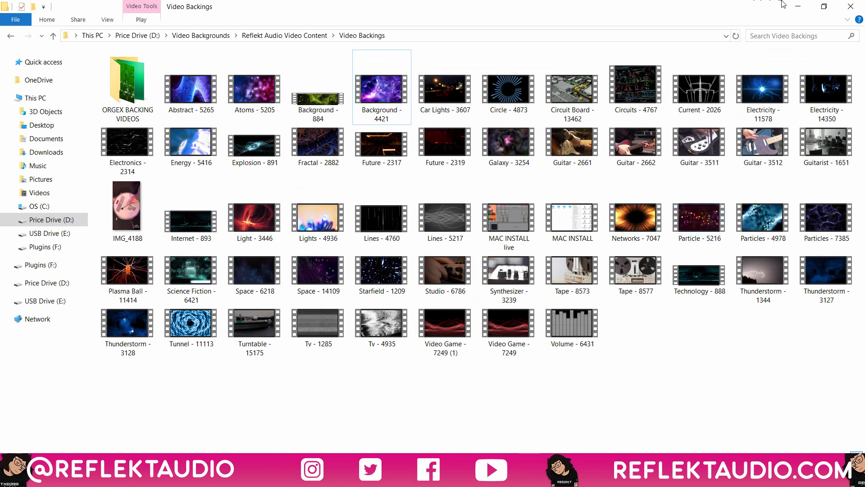
Switch to FL Studio and play the pattern with Omnisphere's Mourning Your Soul patch, stopping playback at the end
click(796, 7)
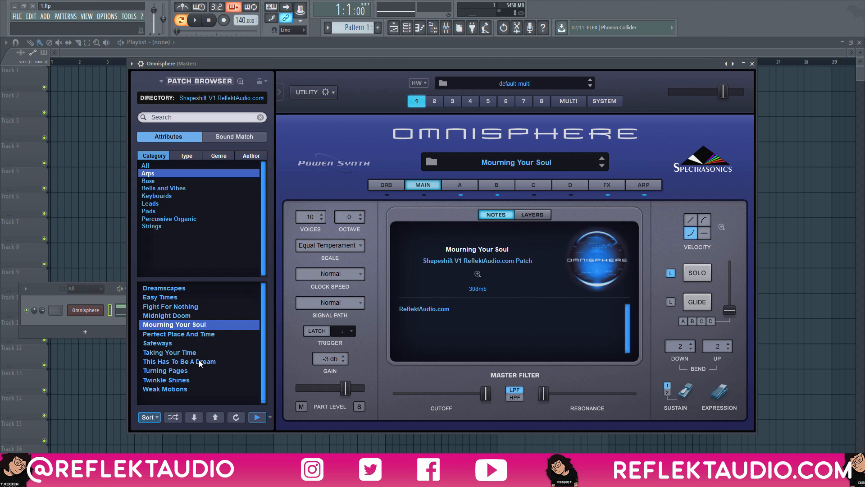
click(196, 22)
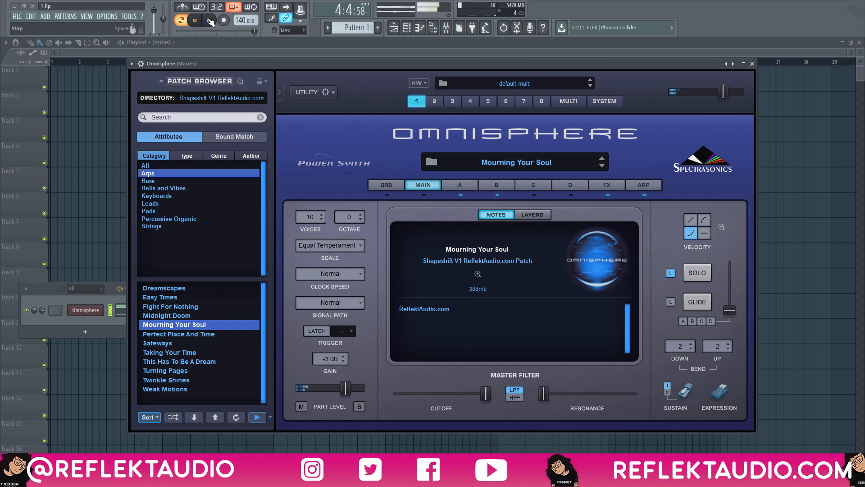
click(210, 22)
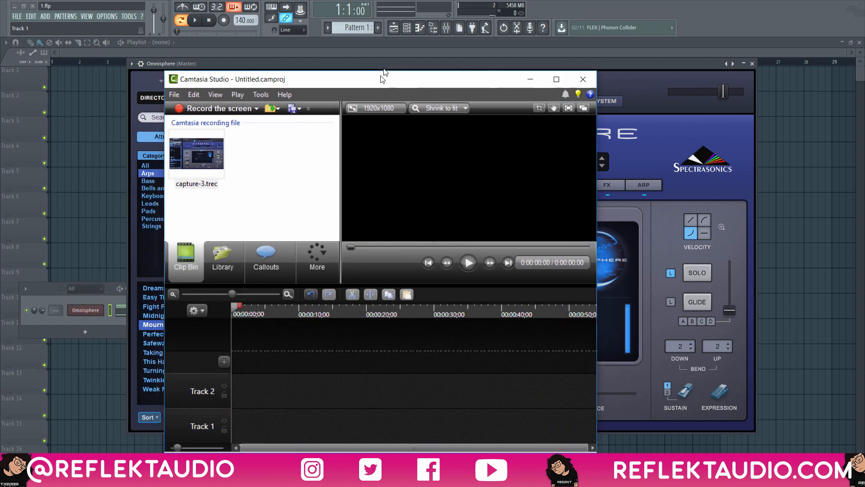
Maximize the Camtasia Studio window and select the capture-3.trec recording in the clip bin
drag(383, 74, 388, 5)
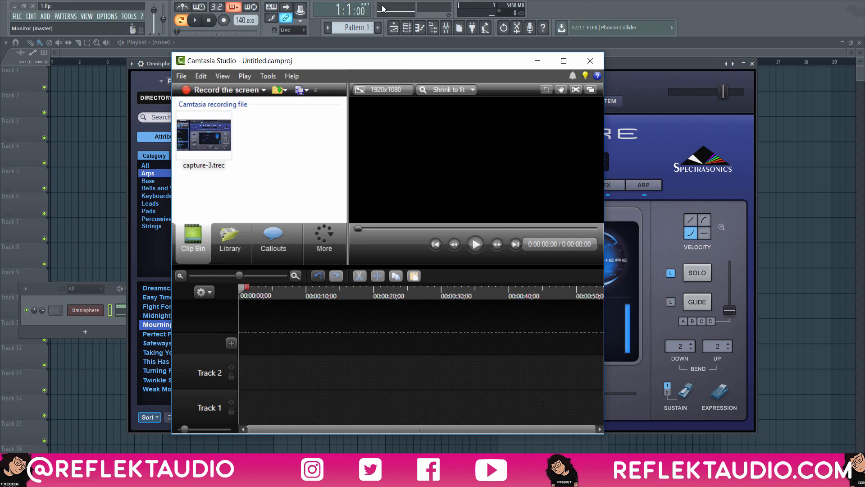
double_click(380, 13)
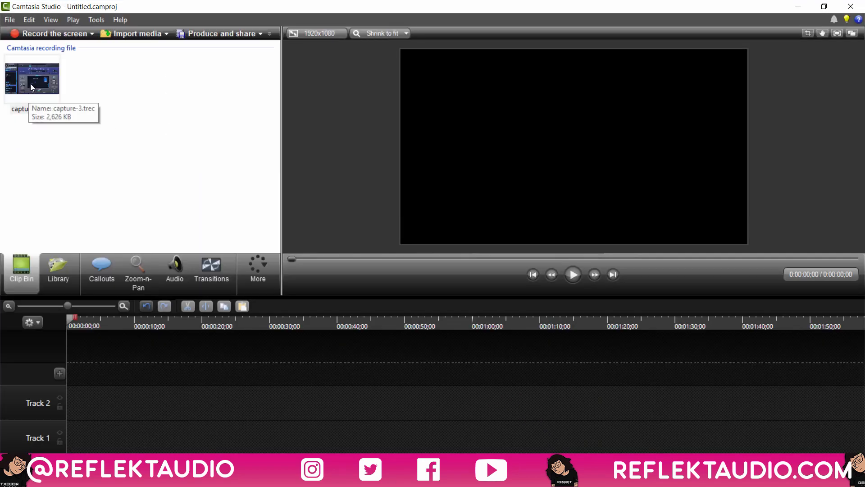
click(31, 80)
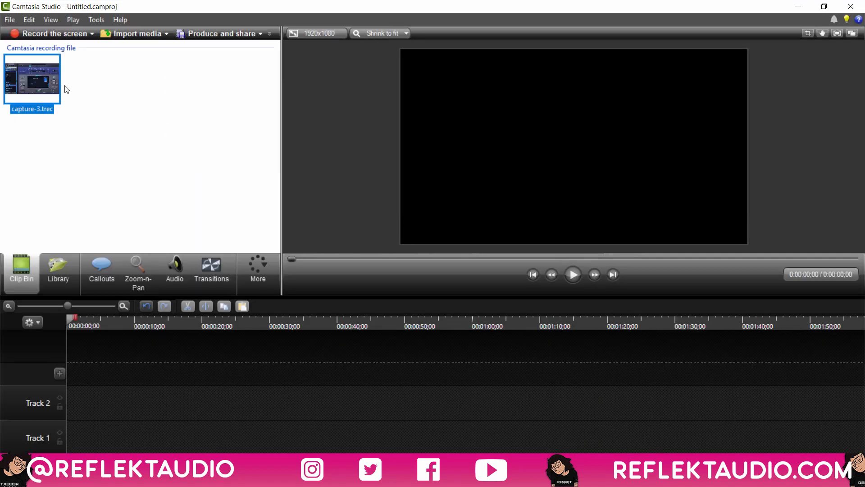
Import Background - 4421.mp4 from the Video Backings folder and place it at the start of Track 1
click(797, 7)
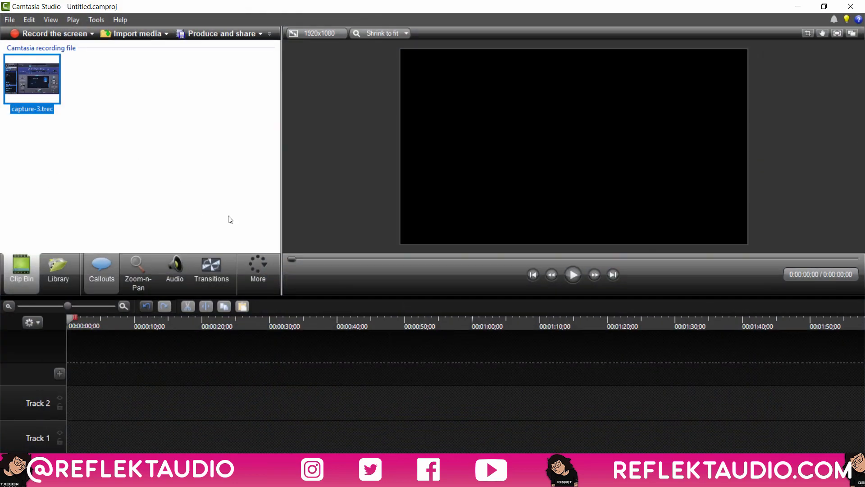
click(113, 139)
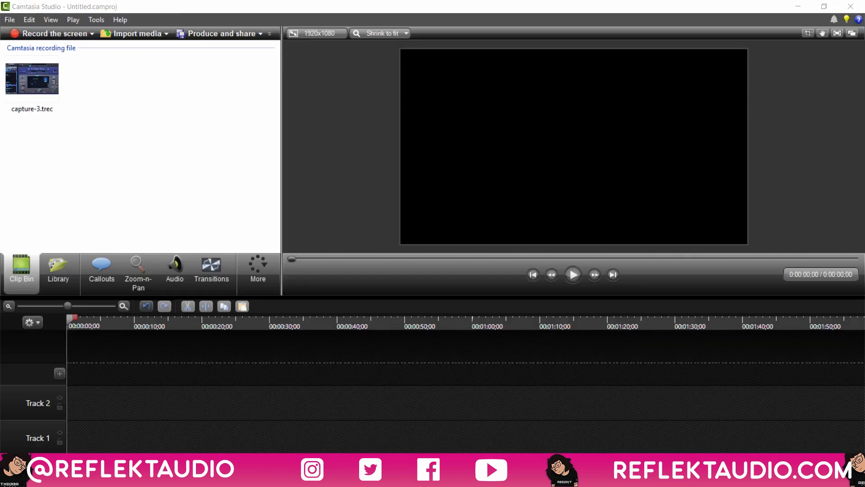
drag(212, 211, 137, 136)
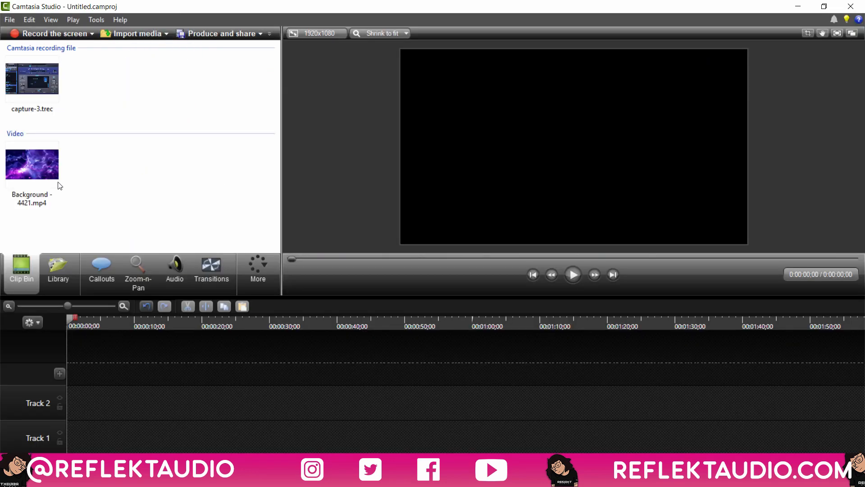
drag(27, 163, 122, 432)
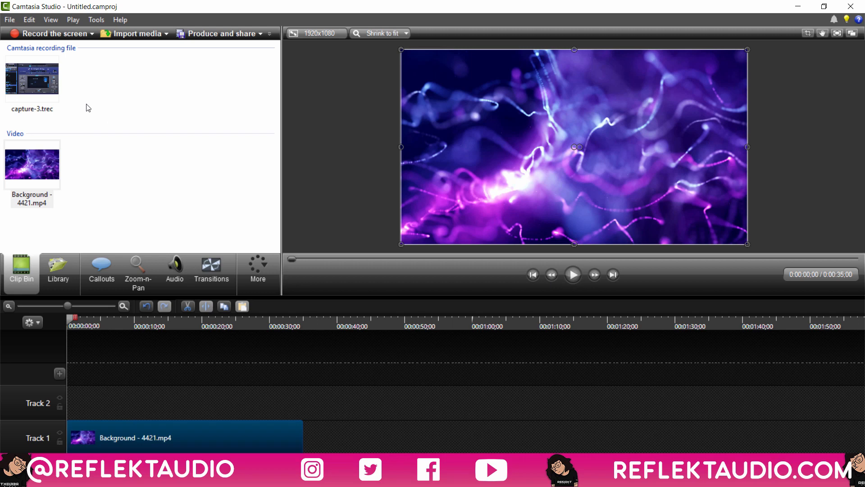
Add capture-3.trec above the background clip at the timeline start, preview the composition and return the playhead to the beginning
drag(32, 79, 102, 406)
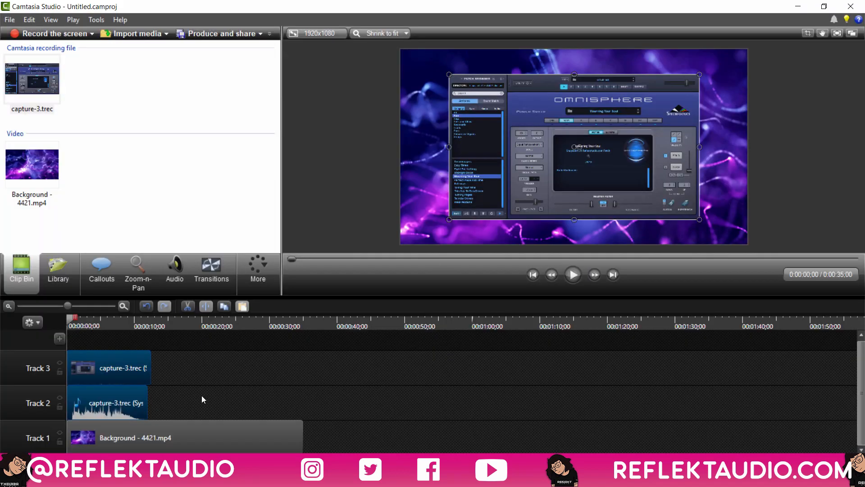
click(573, 274)
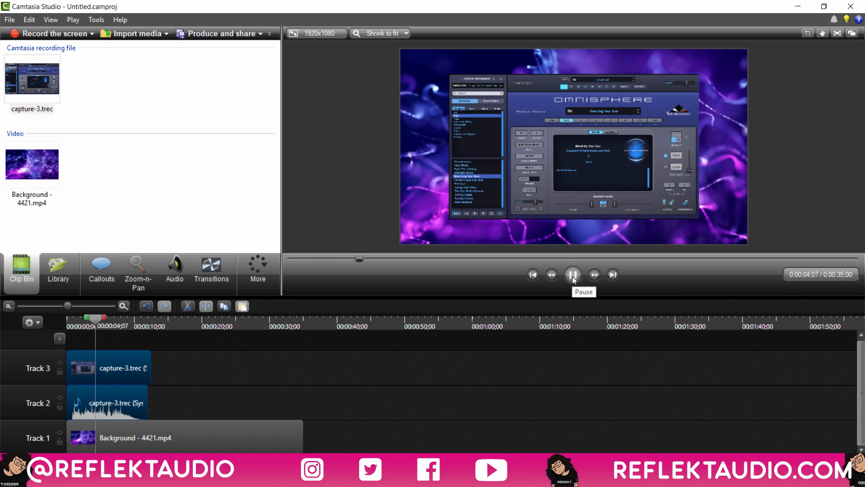
click(573, 275)
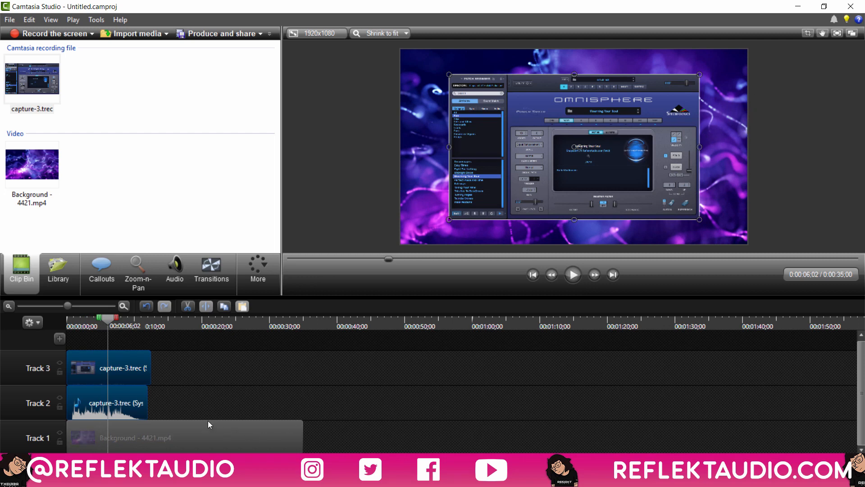
drag(87, 320, 62, 333)
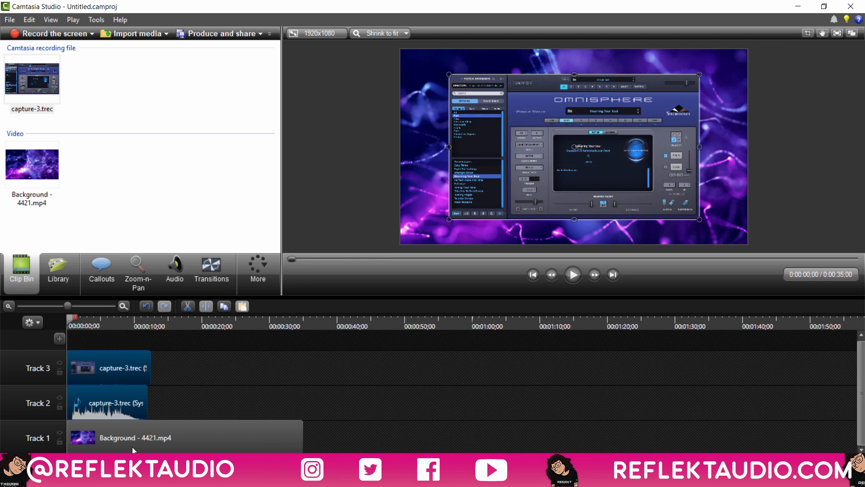
Set the opacity of the Background - 4421.mp4 clip on Track 1 to 25%
click(131, 435)
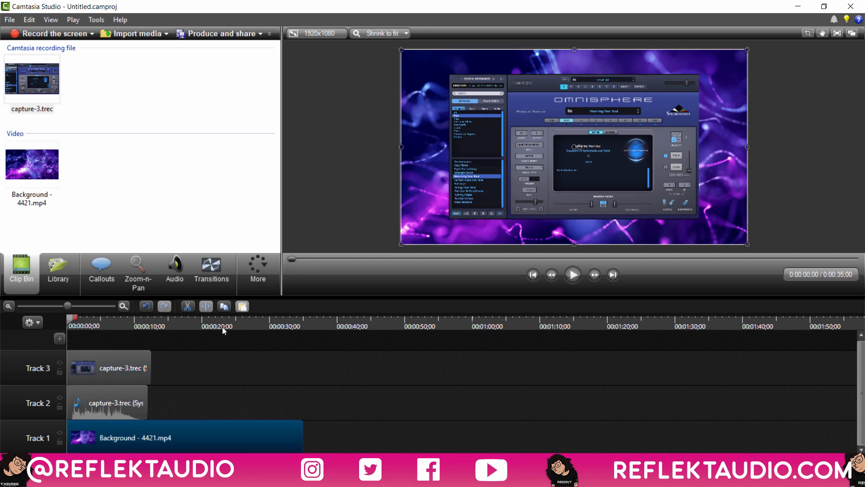
click(251, 264)
click(264, 301)
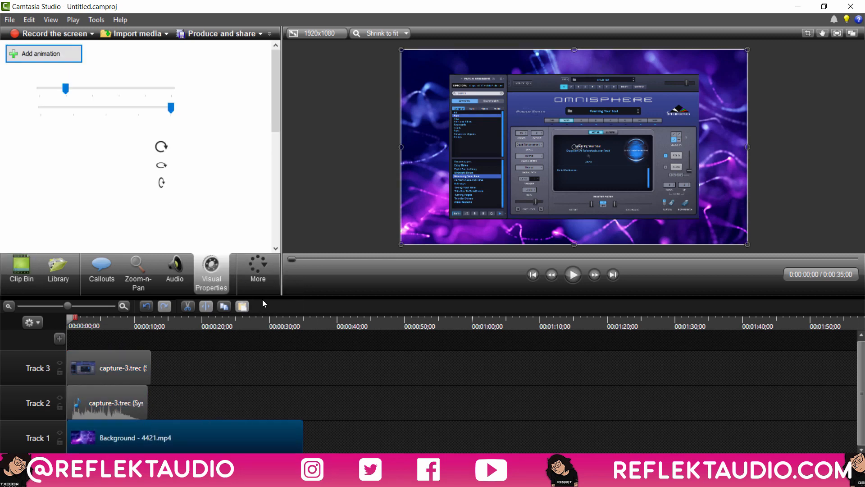
drag(171, 107, 78, 138)
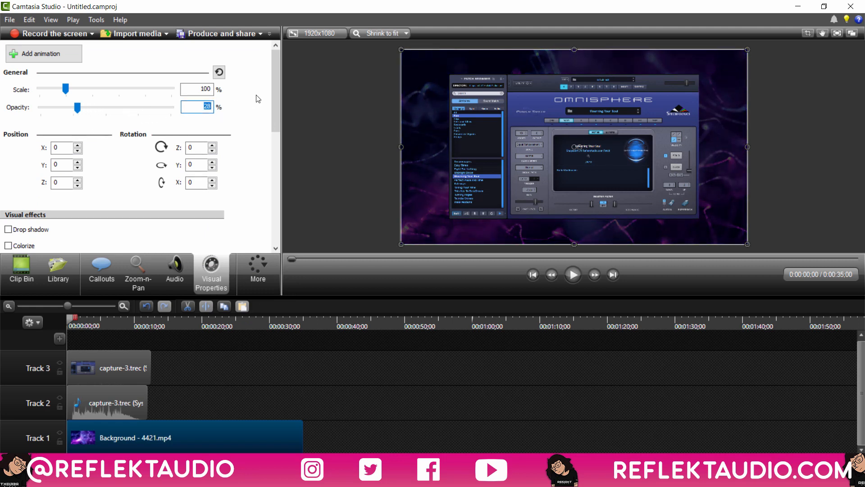
text(35)
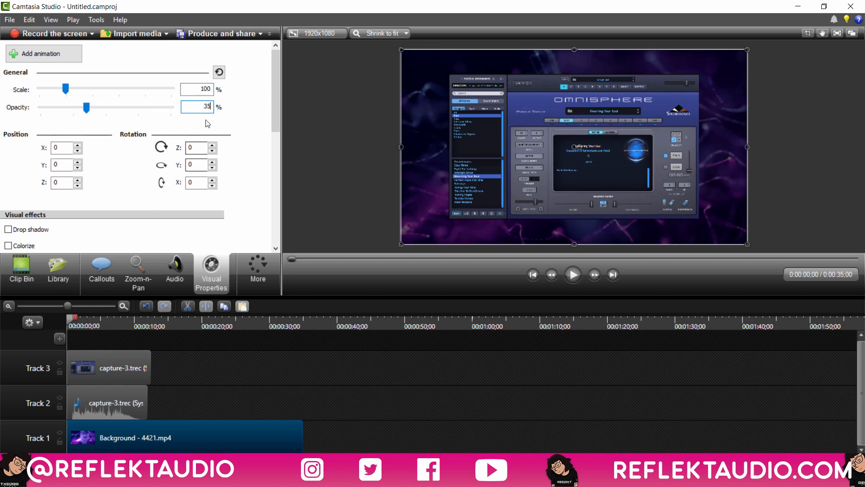
key(Delete)
text(2)
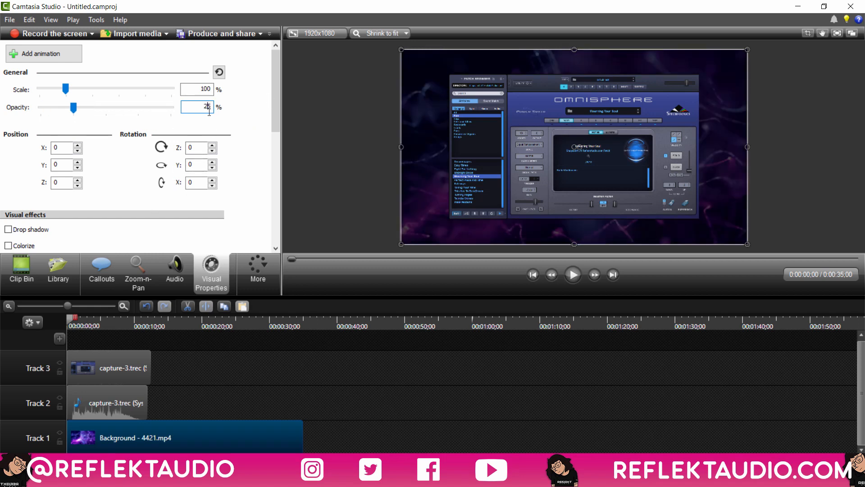
Import Abstract - 5265 and Atoms - 5205 from the Video Backings folder into the Camtasia clip bin
key(alt+Tab)
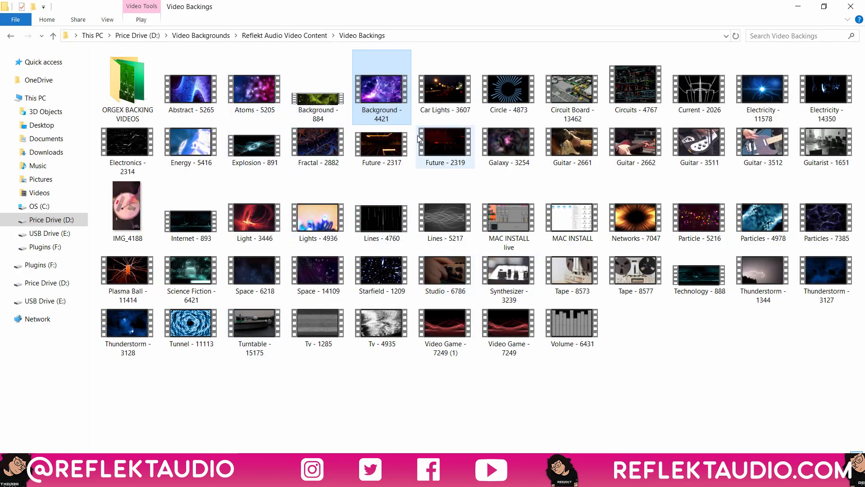
click(260, 95)
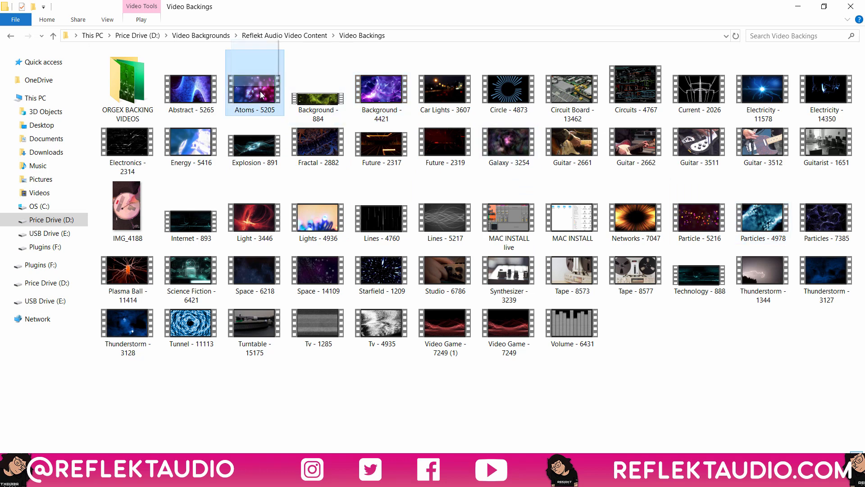
ctrl+click(208, 98)
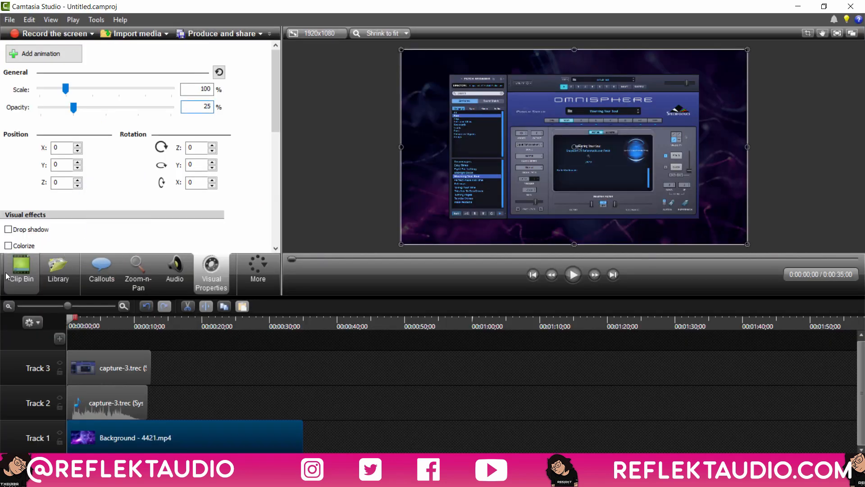
click(11, 270)
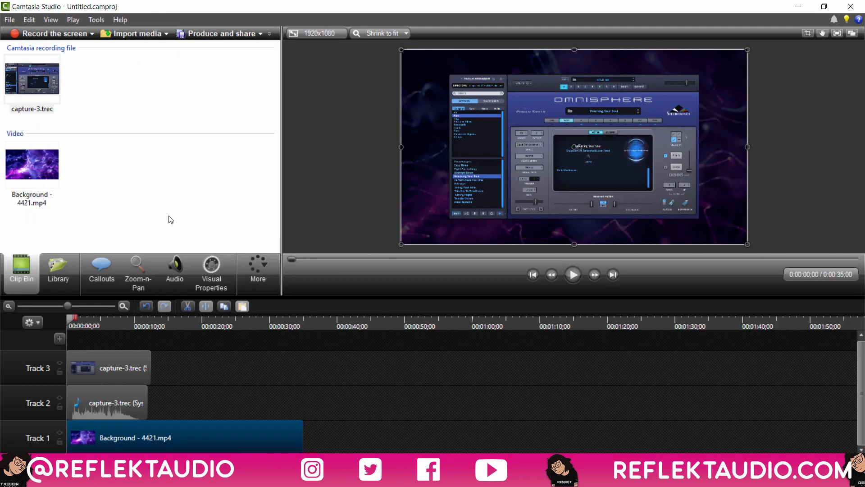
drag(170, 218, 200, 247)
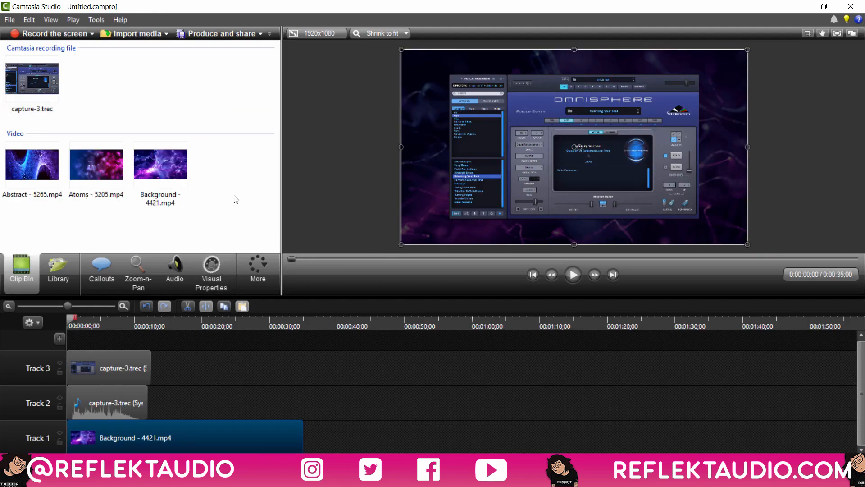
Place Abstract - 5265.mp4 at the start of Track 2 and move the capture-3.trec clips up to higher tracks
drag(30, 168, 177, 392)
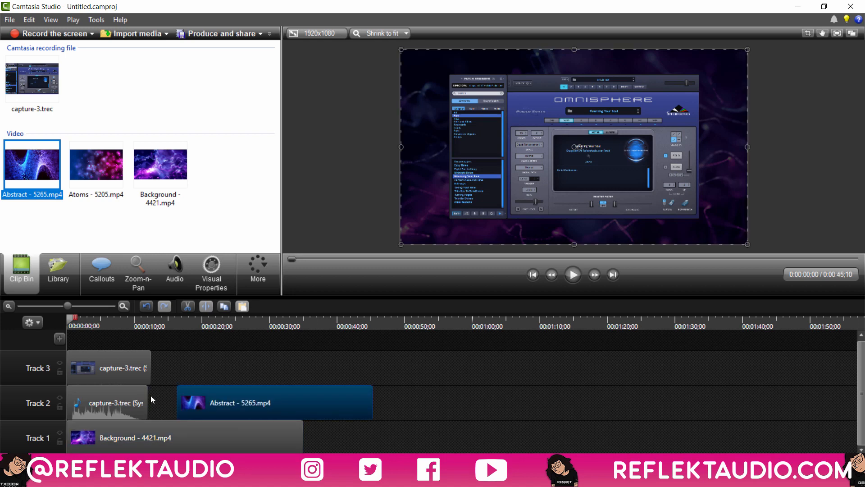
click(89, 366)
drag(90, 367, 74, 335)
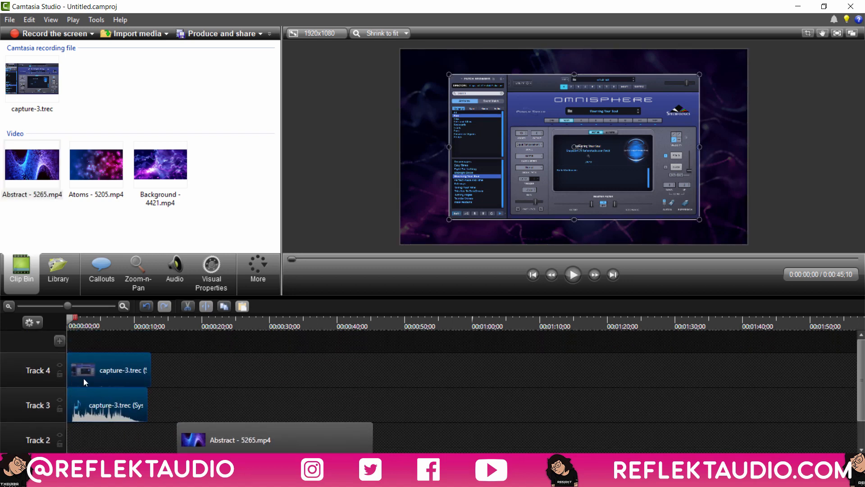
drag(204, 388, 61, 410)
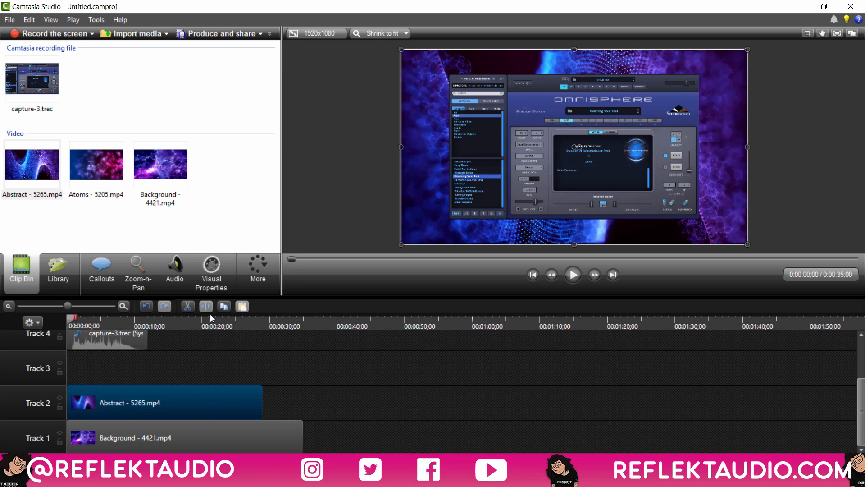
Lower the opacity of the Abstract - 5265.mp4 clip to 43%, previewing the composition while adjusting it
click(209, 266)
drag(169, 109, 129, 119)
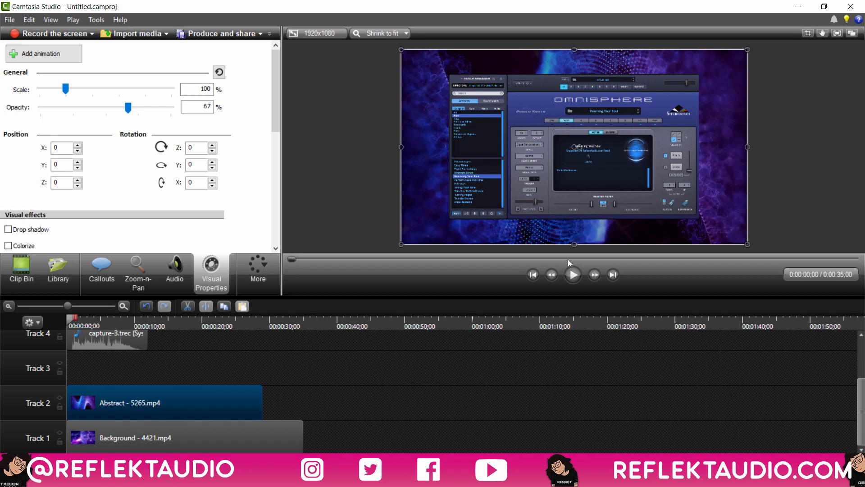
click(571, 275)
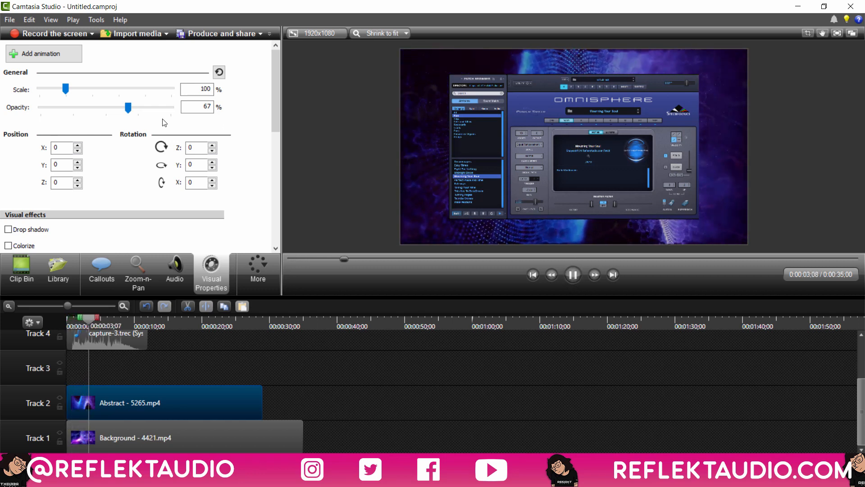
drag(128, 108, 97, 126)
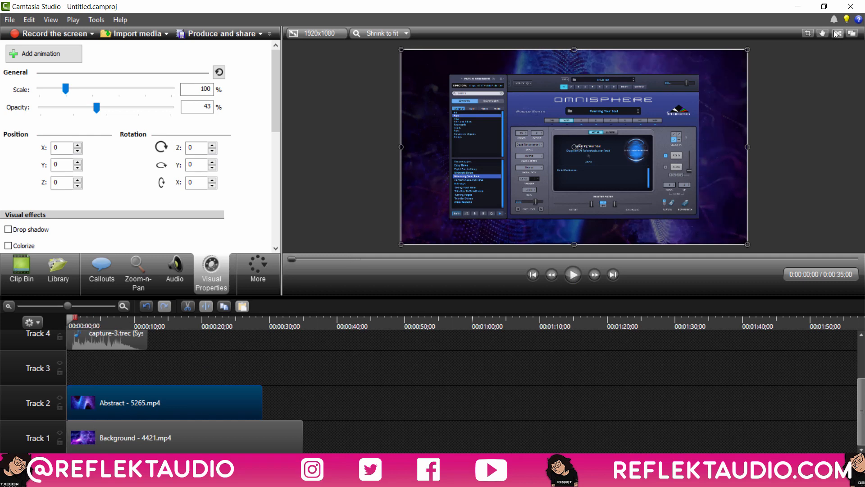
Preview the layered composition in full screen, exit the preview, stop playback and return the playhead to the start
click(837, 32)
key(space)
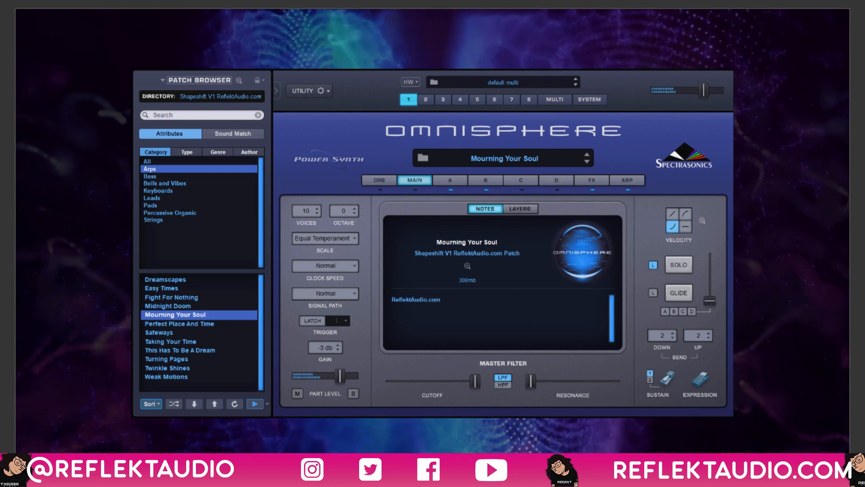
key(Escape)
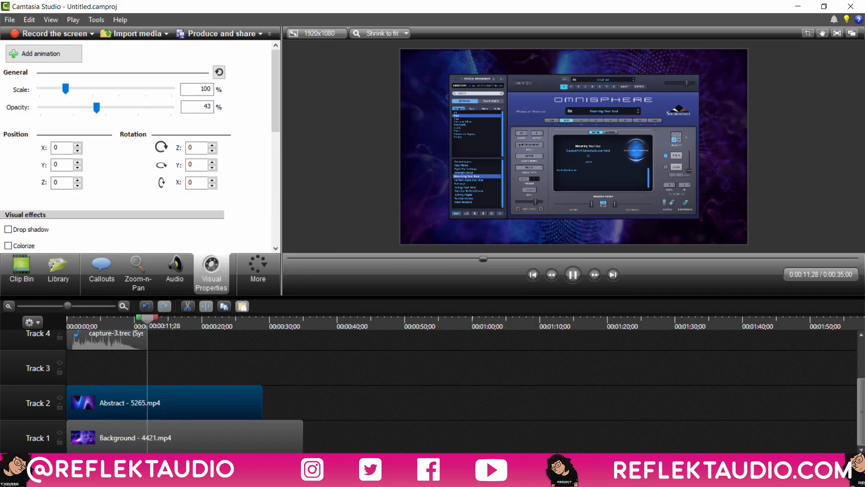
key(space)
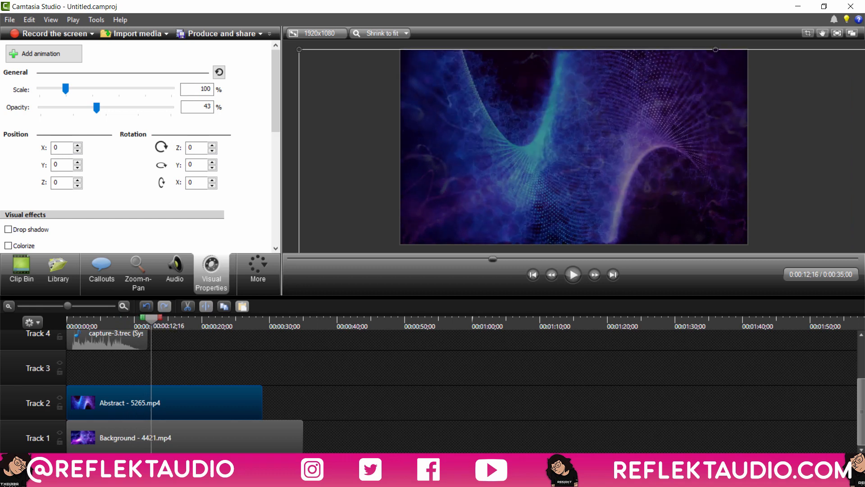
drag(100, 323, 25, 325)
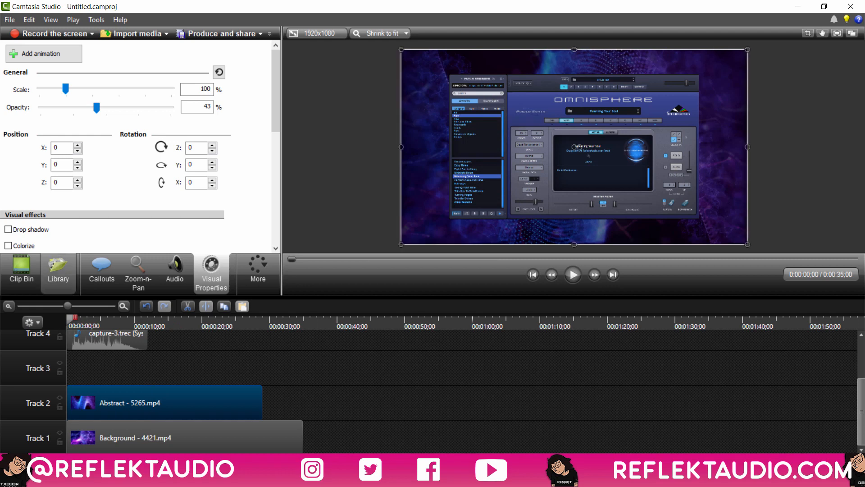
Replace the Background - 4421.mp4 clip on Track 1 with a fresh copy at the start, and lower its opacity to 47%
click(21, 268)
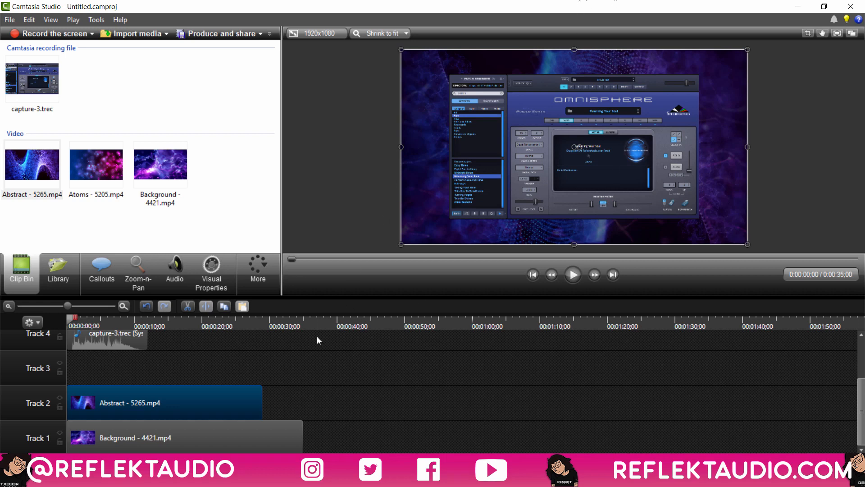
click(276, 432)
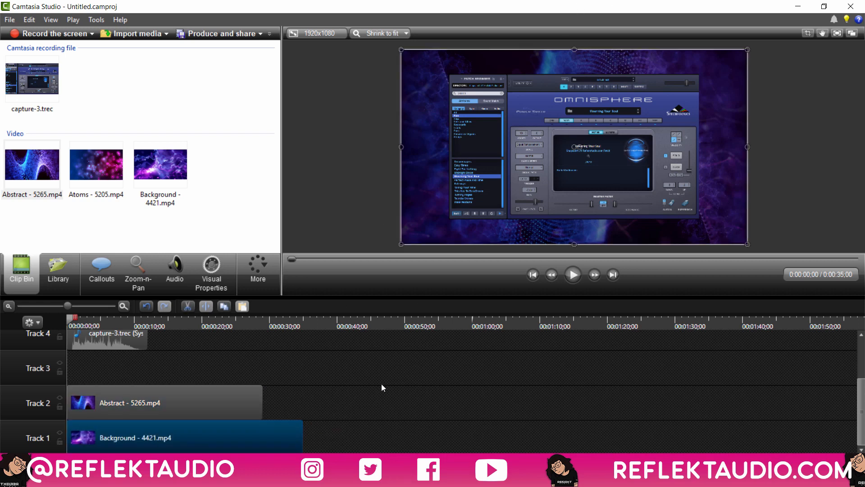
key(Delete)
drag(182, 175, 81, 435)
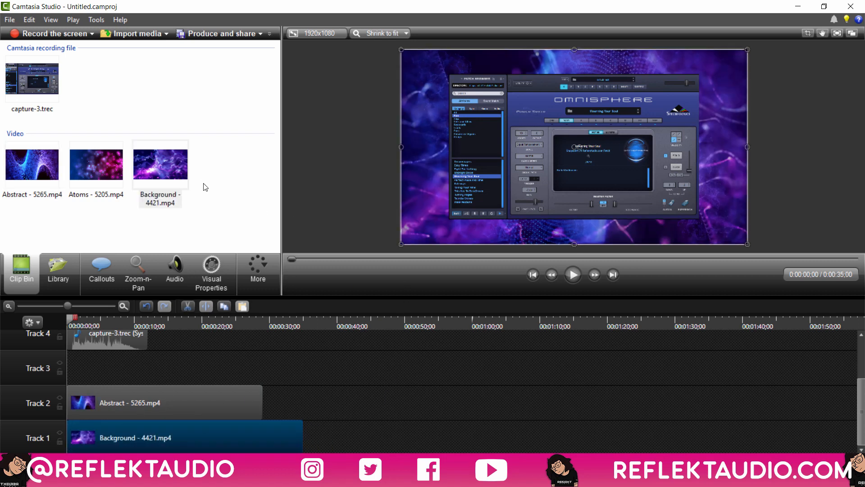
click(211, 271)
drag(171, 108, 102, 119)
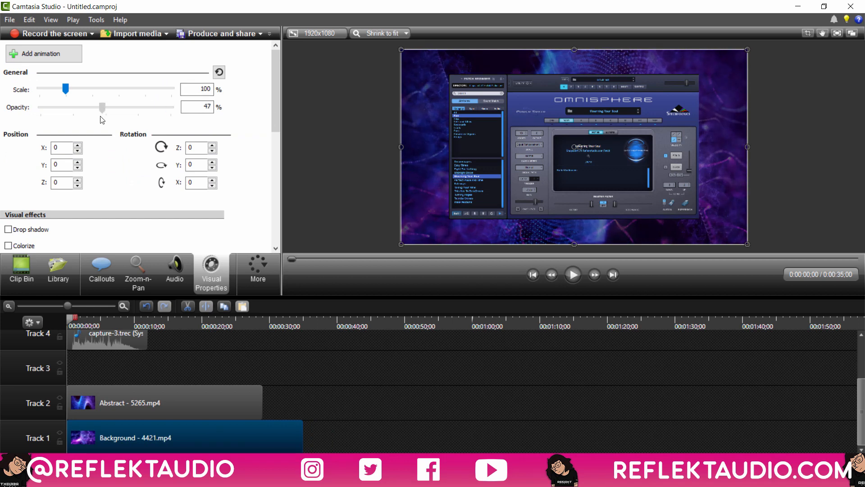
Preview the dimmed background composition in full screen, stop playback and return the playhead to the start of the timeline
click(832, 32)
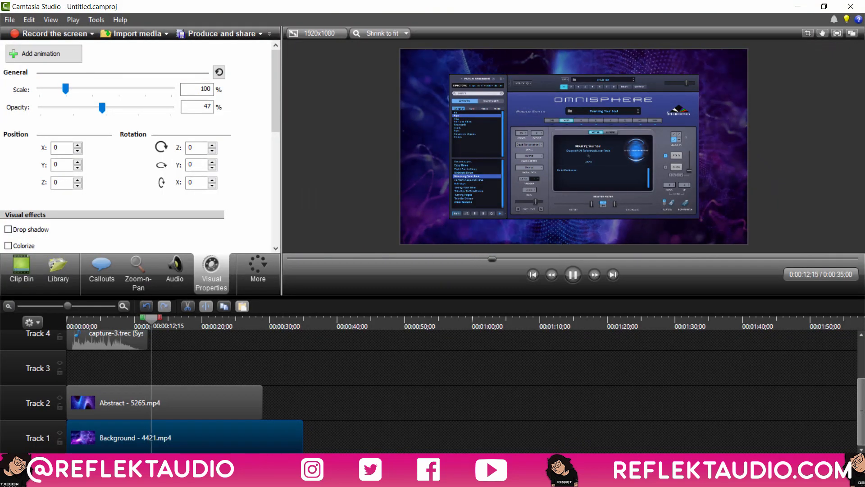
key(space)
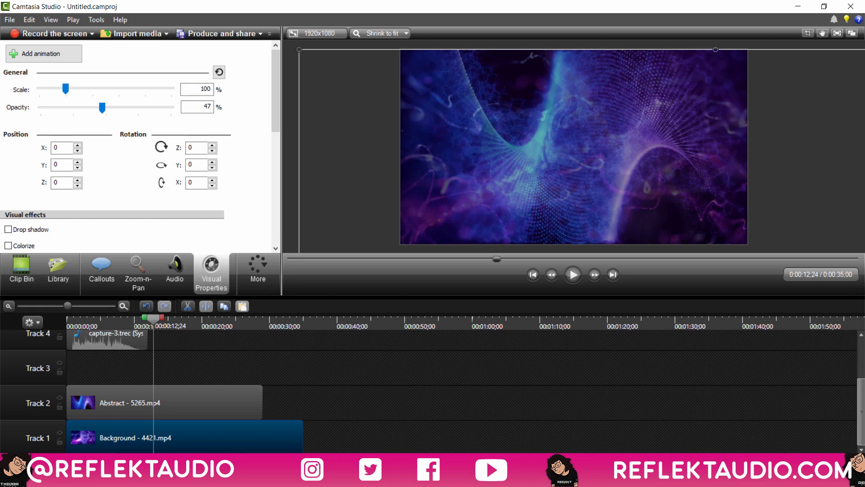
drag(89, 322, 53, 309)
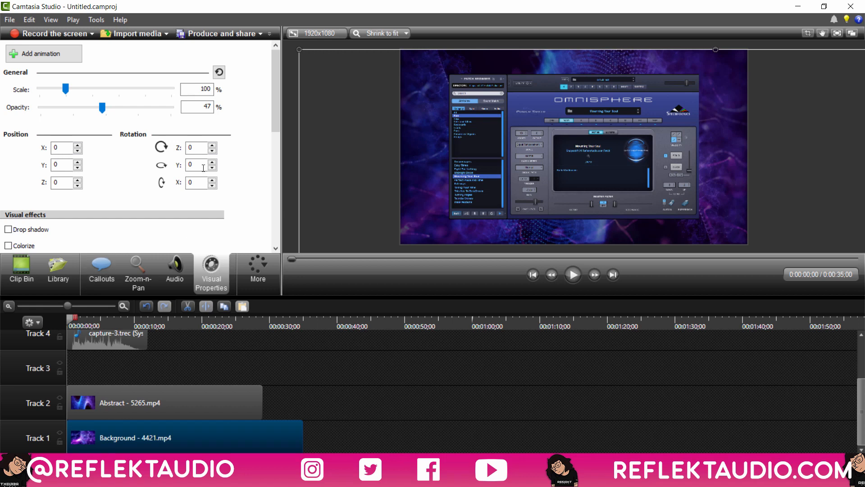
Show the project's imported clips in the clip bin
click(26, 258)
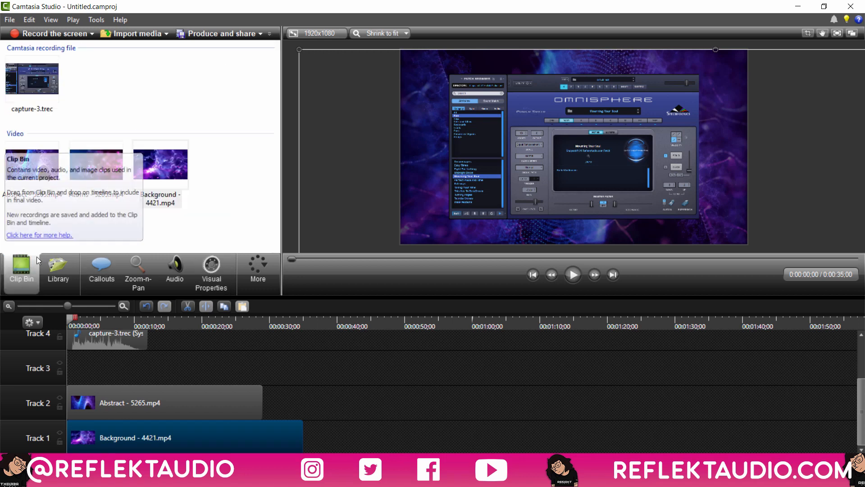